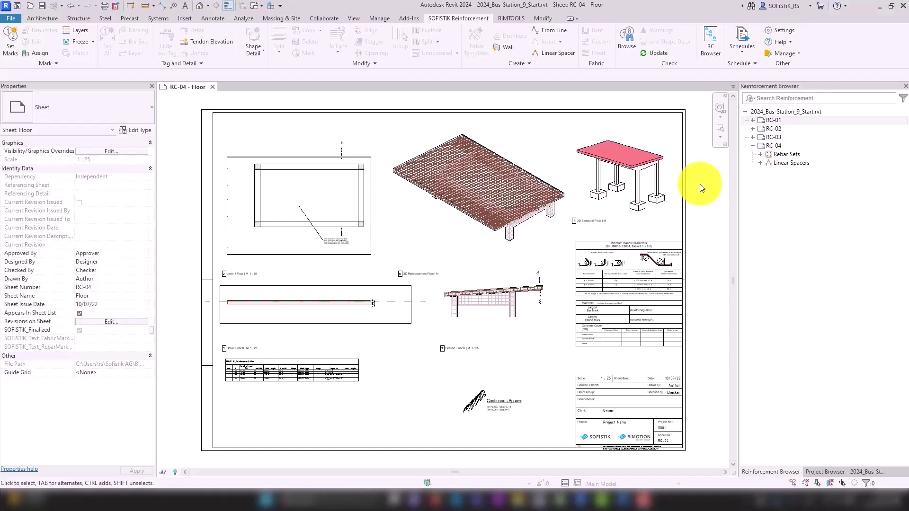
# Activate the Level 1 Floor viewport on RC-04 and inspect the slab's area reinforcement.
pyautogui.doubleClick(314, 187)
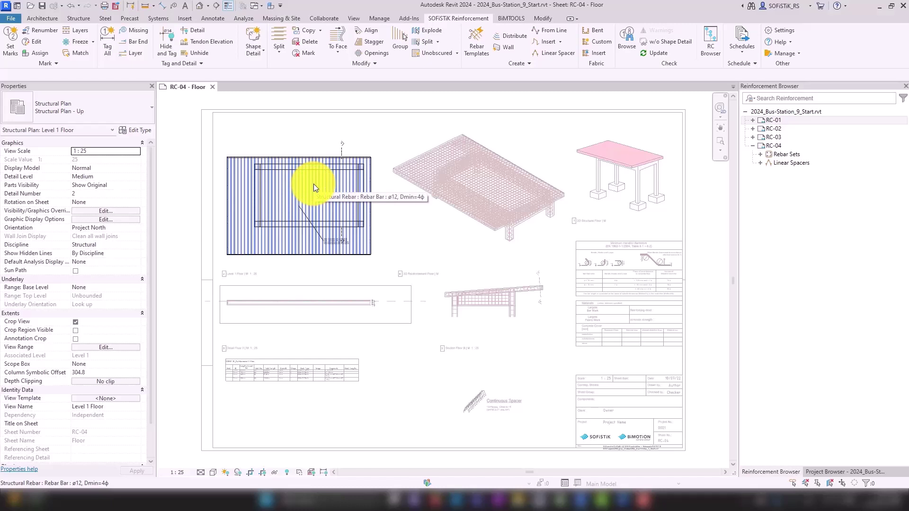
pyautogui.click(313, 184)
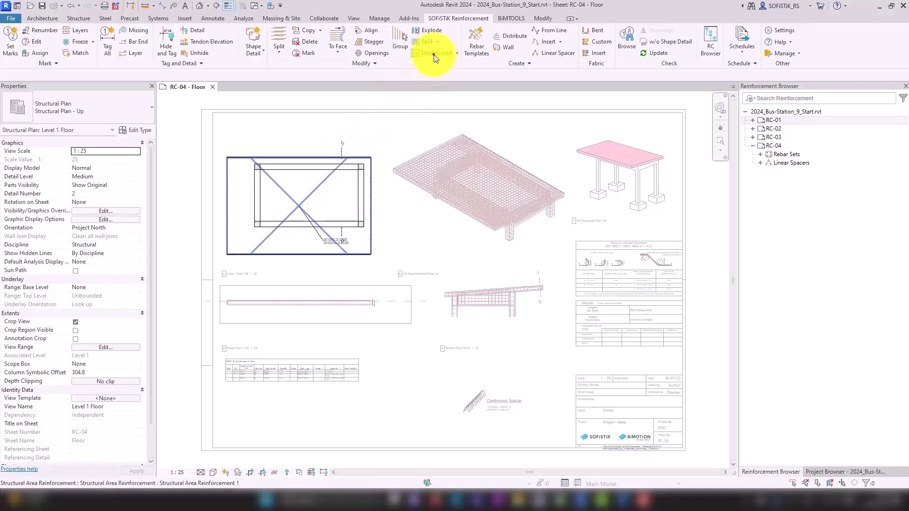
pyautogui.click(314, 192)
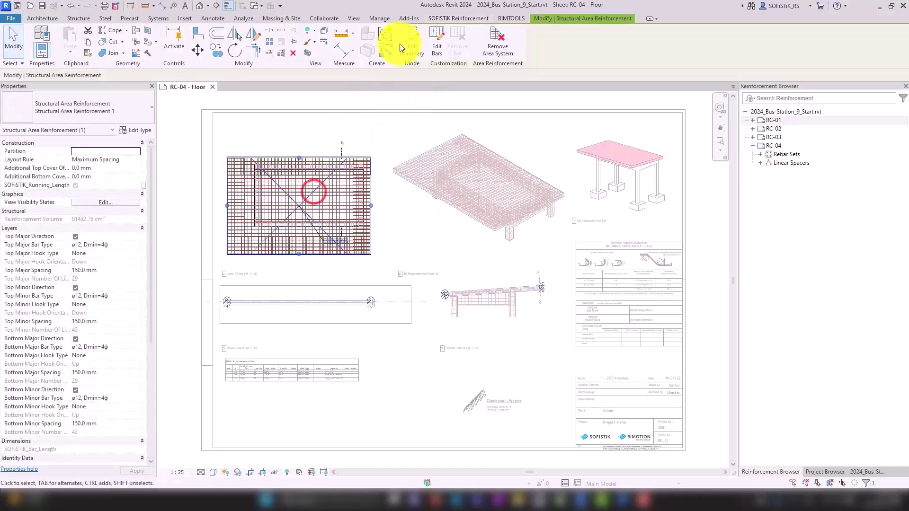
pyautogui.click(464, 18)
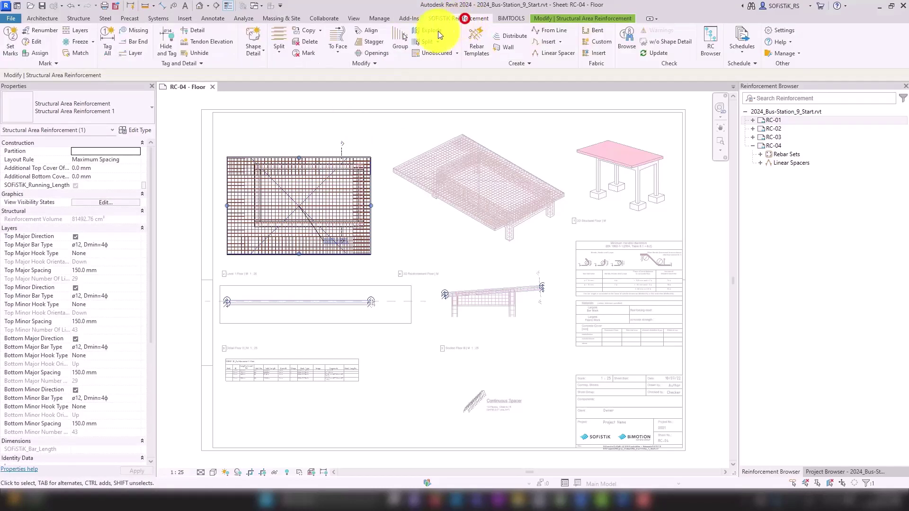
pyautogui.click(405, 226)
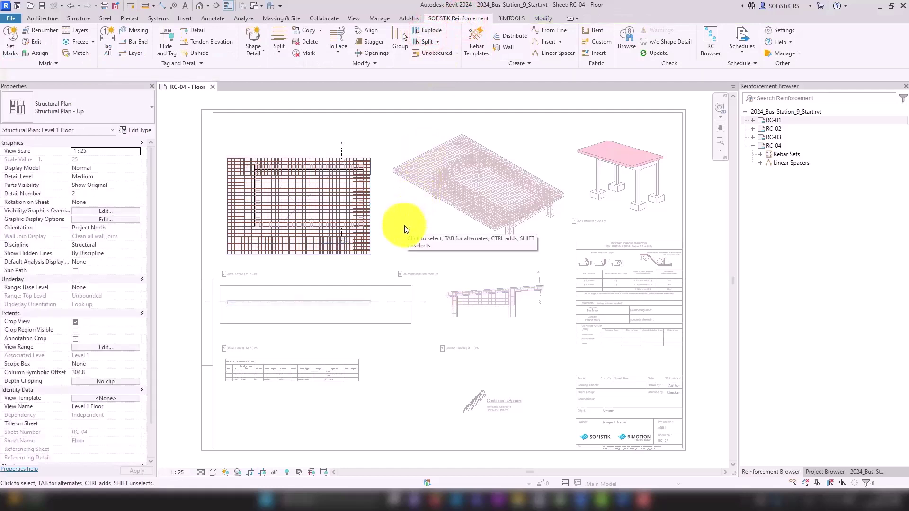
pyautogui.scroll(3, 213, 156)
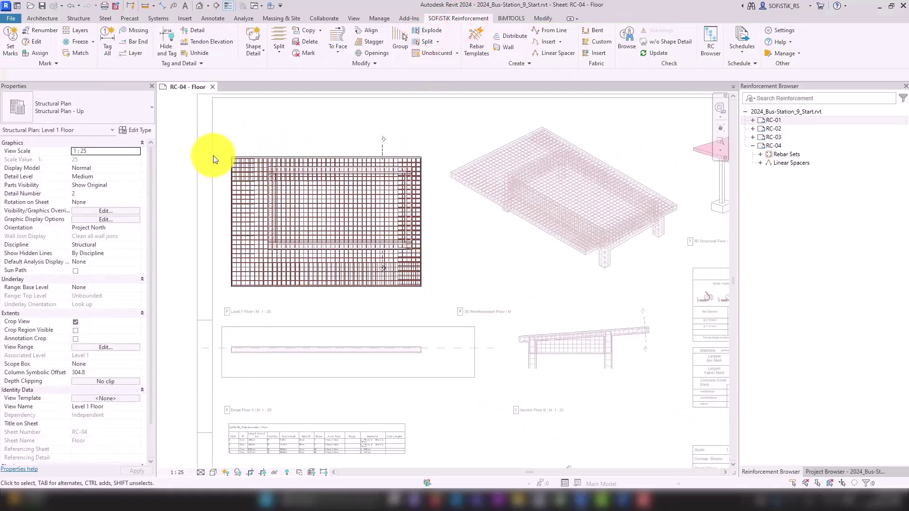
pyautogui.scroll(1, 213, 157)
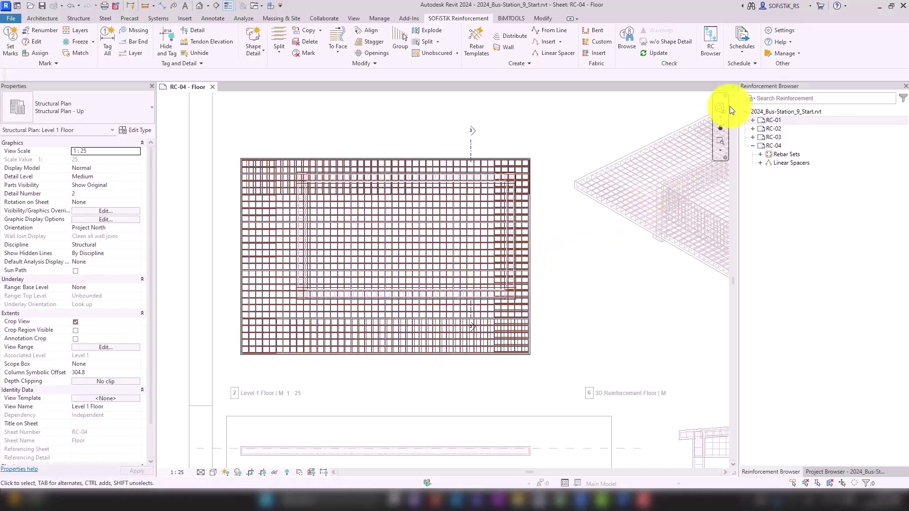
# In SOFiSTiK Tag and Detail settings, enable Consider Alternate Style and set Tag Position to Inside.
pyautogui.click(780, 31)
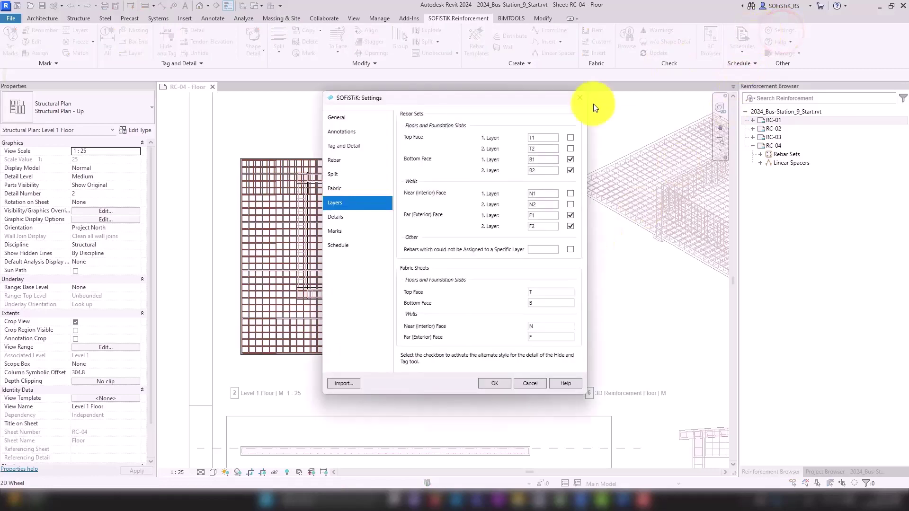
pyautogui.click(344, 146)
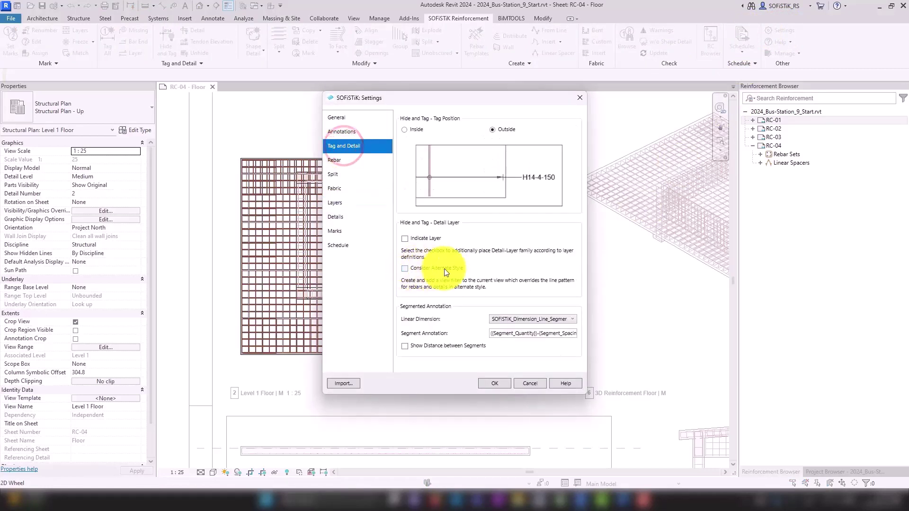
pyautogui.click(405, 268)
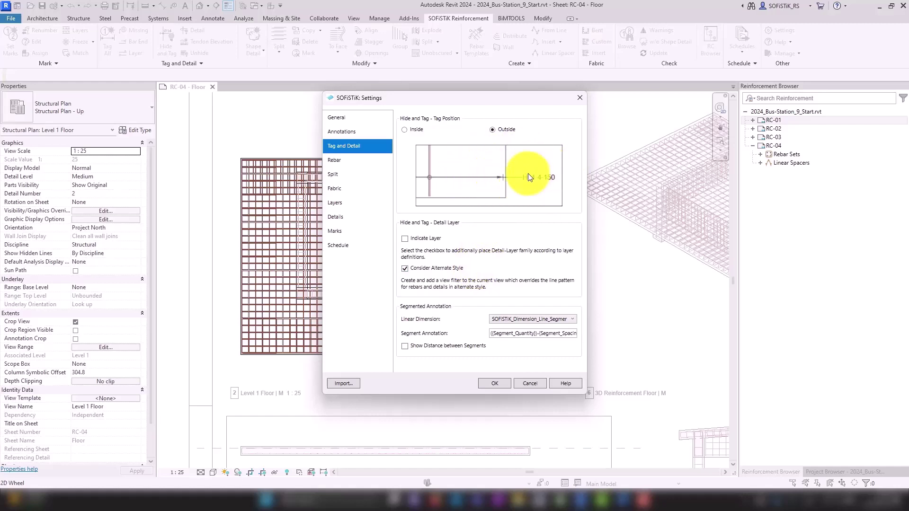
pyautogui.click(412, 129)
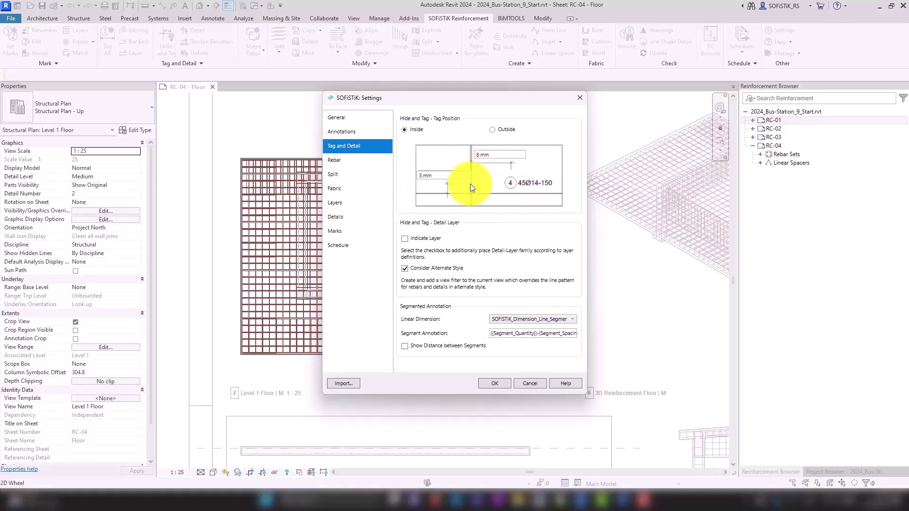
pyautogui.click(494, 383)
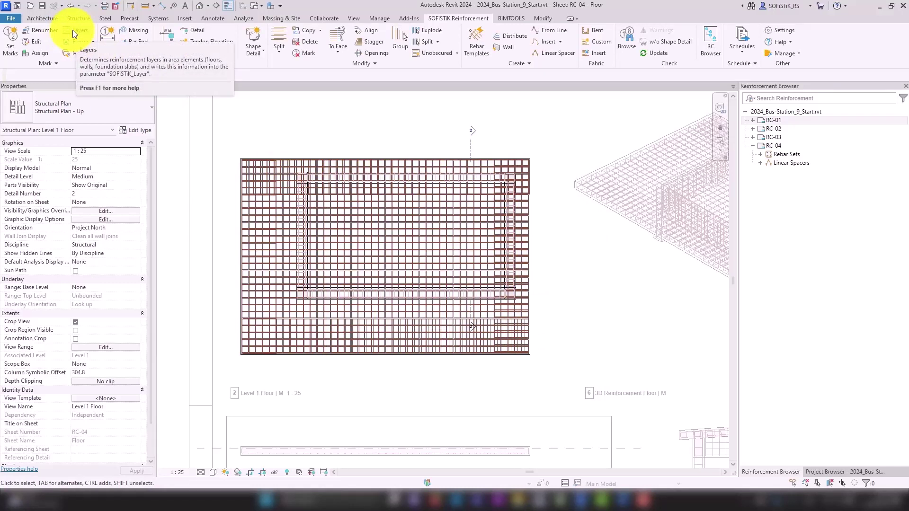
# Set the Other layer name to 0 in the SOFiSTiK Layers settings.
pyautogui.click(42, 61)
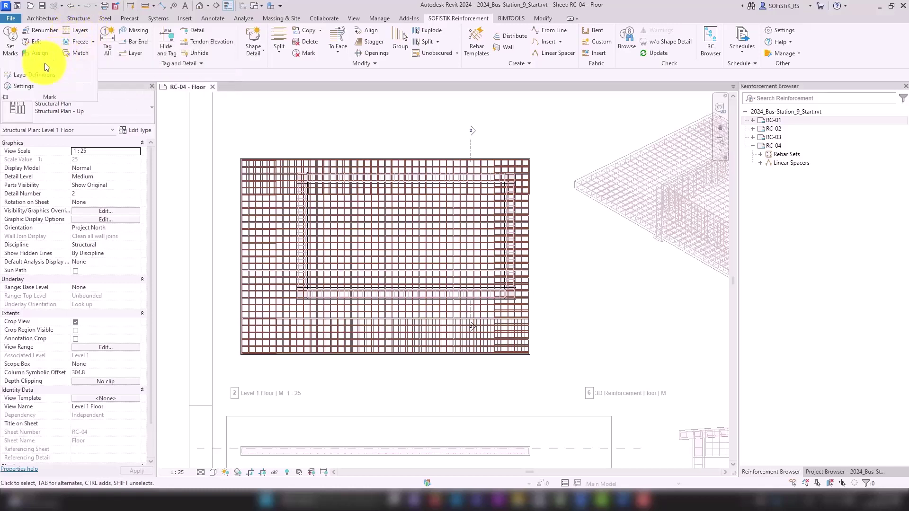
pyautogui.click(33, 76)
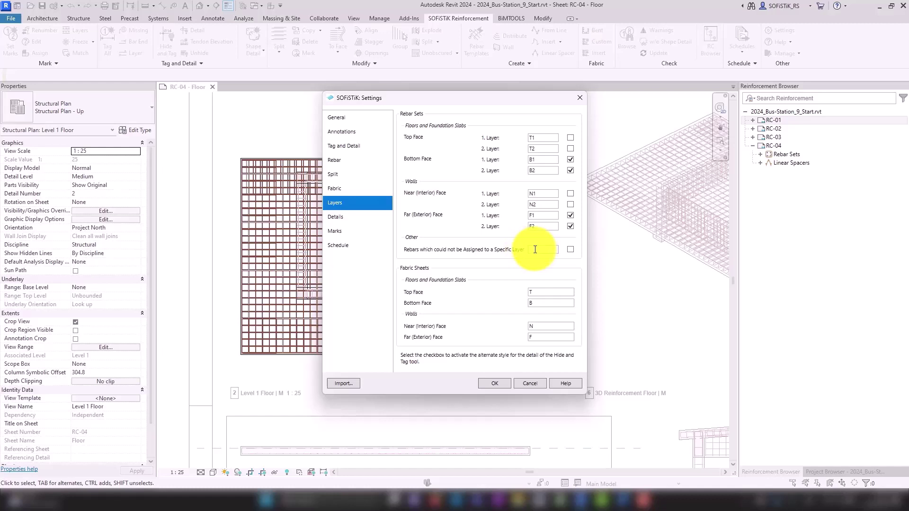
pyautogui.click(535, 250)
pyautogui.write('0')
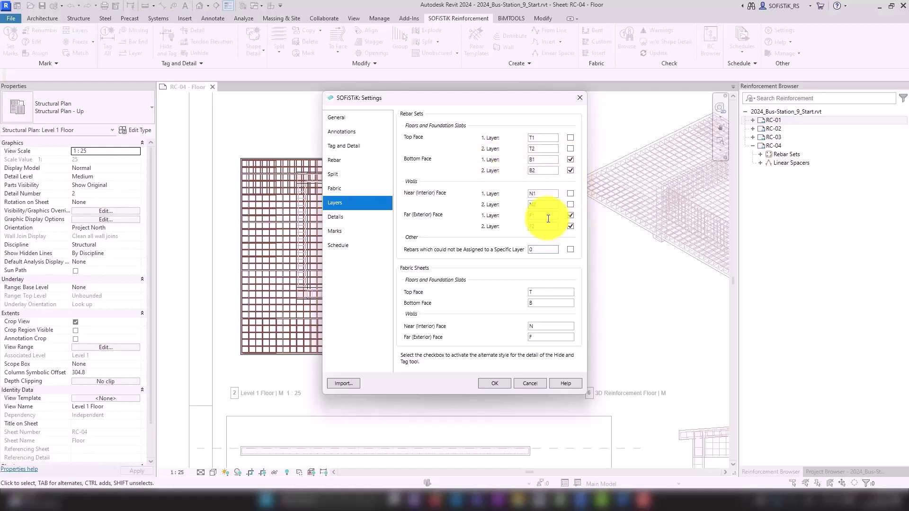
pyautogui.click(496, 384)
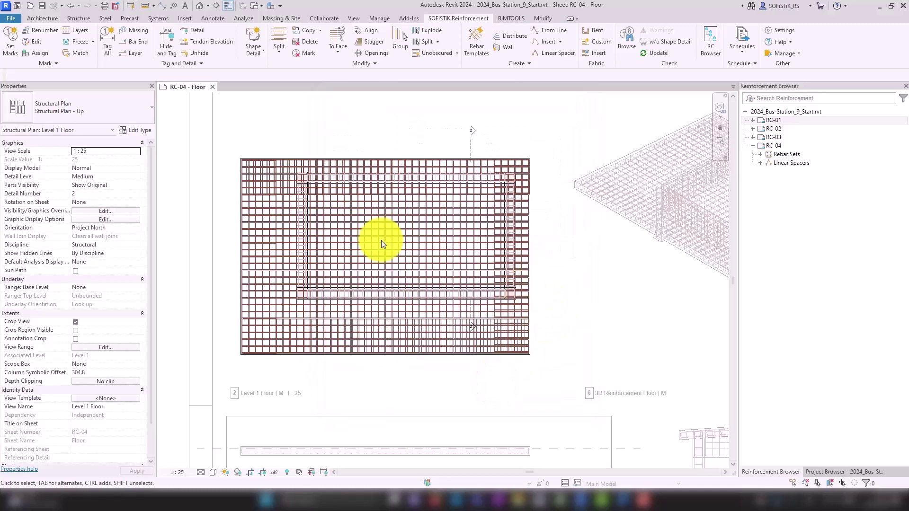
# Run Mark > Layers on the slab rebar and review the assigned layers 0, B1, B2, T1, T2.
pyautogui.click(68, 31)
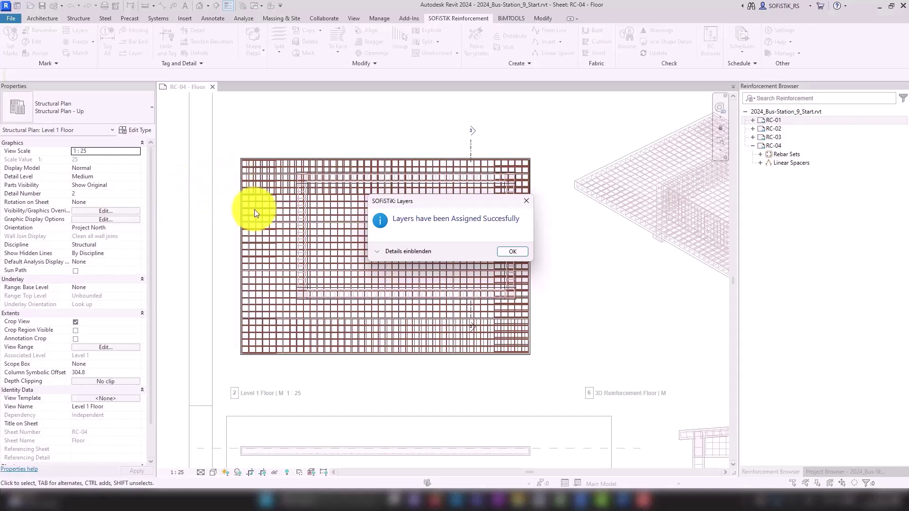
pyautogui.click(377, 251)
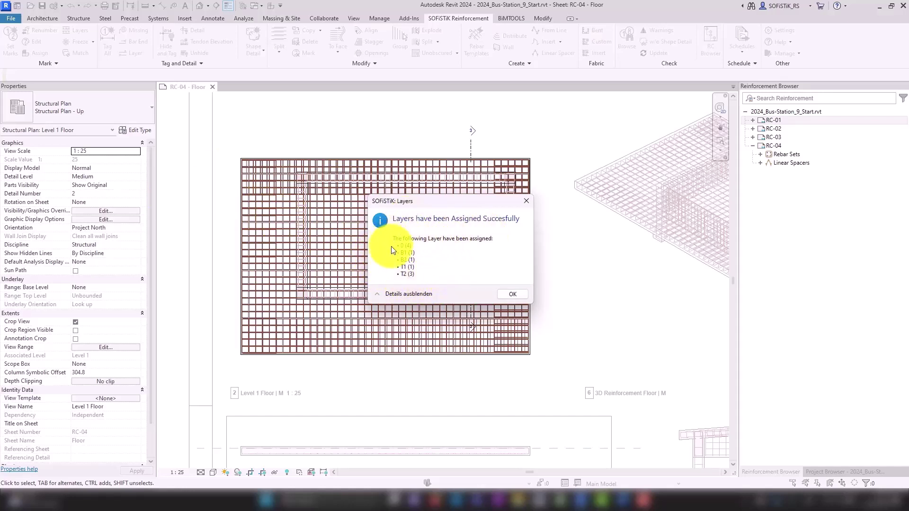
pyautogui.click(514, 294)
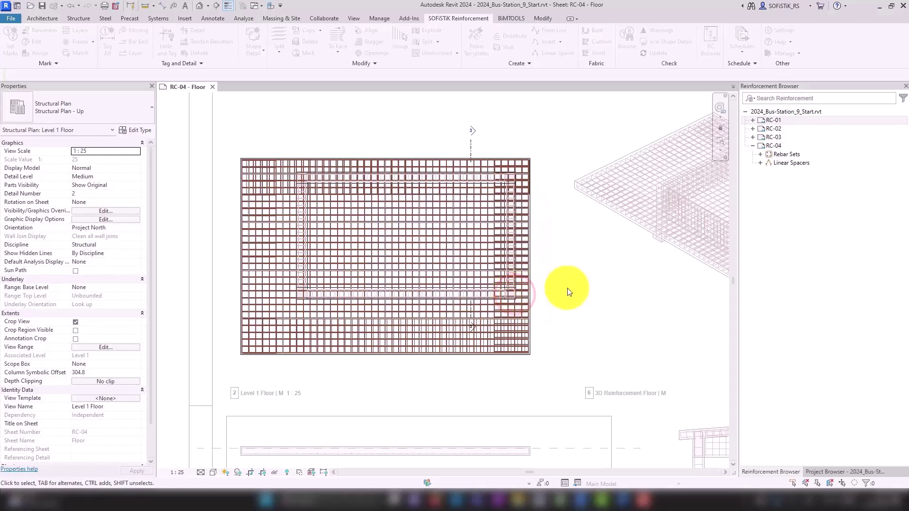
# Inspect a ø12 slab rebar set's properties, confirming layer B2 and alternate style enabled.
pyautogui.click(430, 261)
pyautogui.scroll(-5, 83, 312)
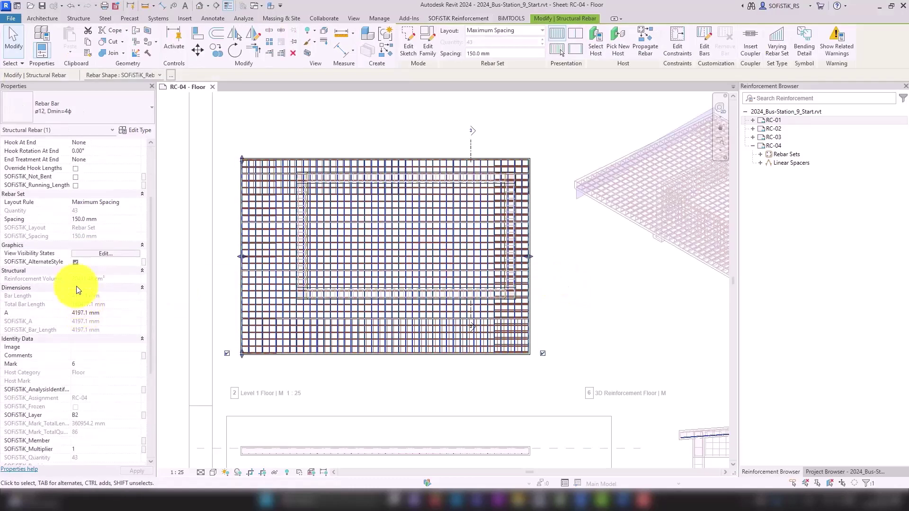
pyautogui.scroll(-3, 76, 283)
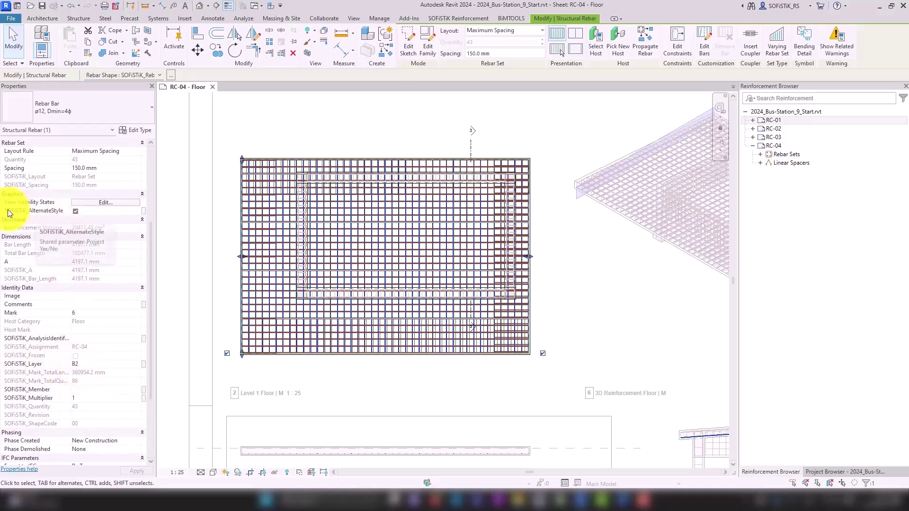
pyautogui.moveTo(32, 211)
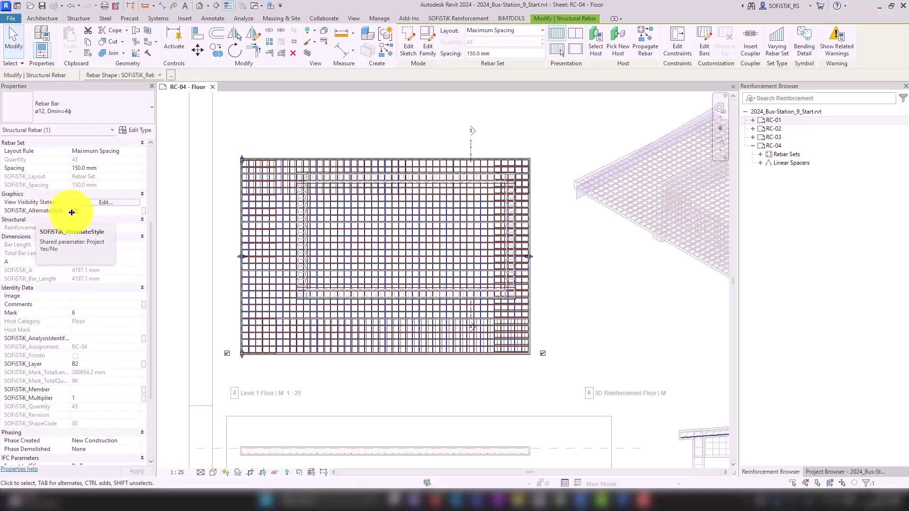
pyautogui.click(336, 389)
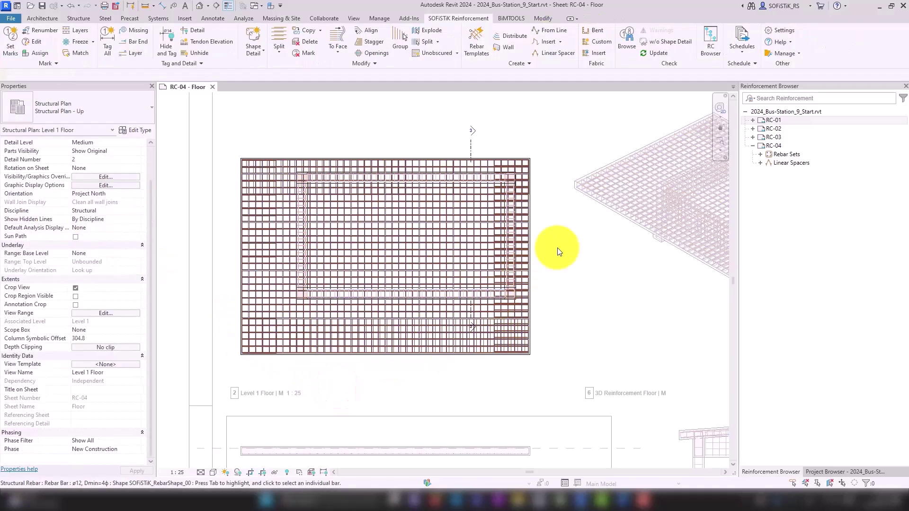
# Select all RC-04 reinforcement in the Reinforcement Browser and apply Hide and Tag.
pyautogui.rightClick(770, 145)
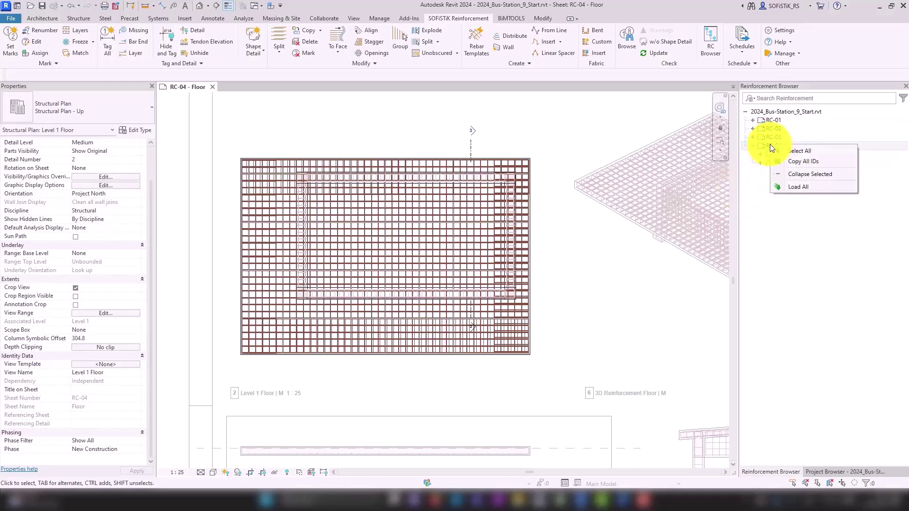
pyautogui.click(797, 150)
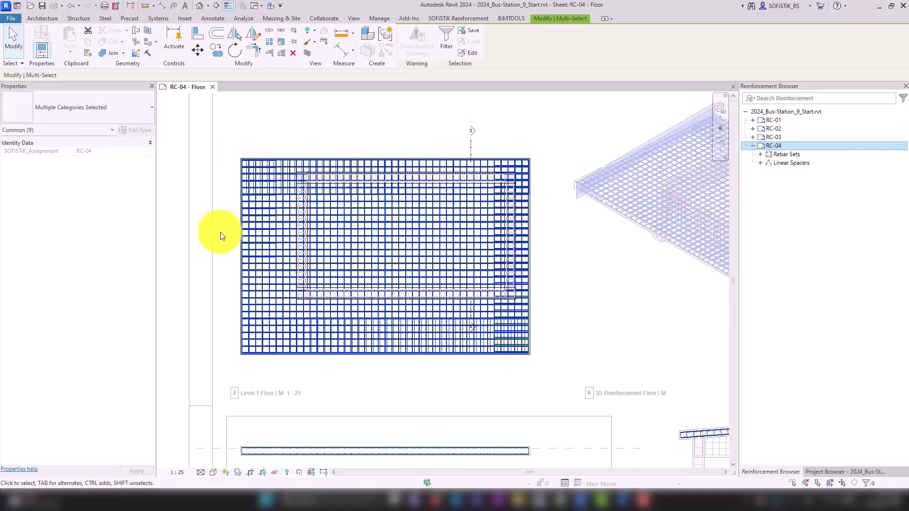
pyautogui.click(445, 20)
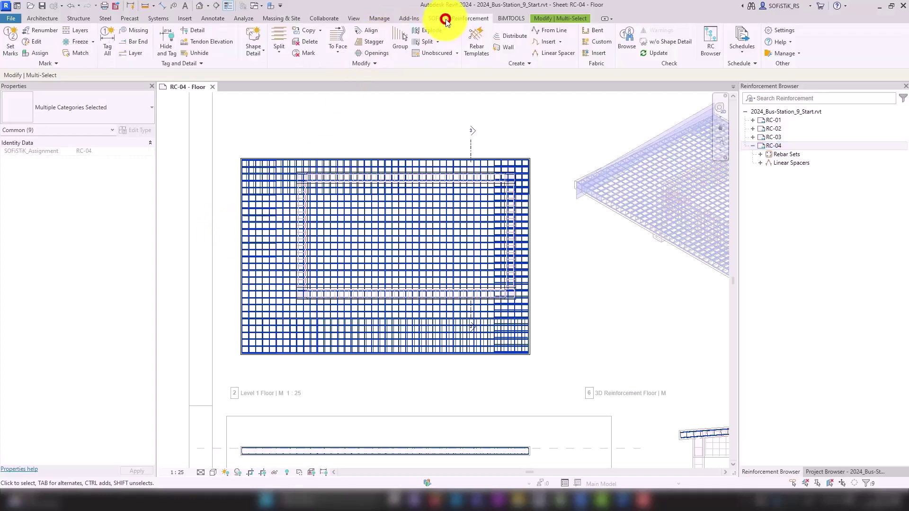
pyautogui.click(168, 37)
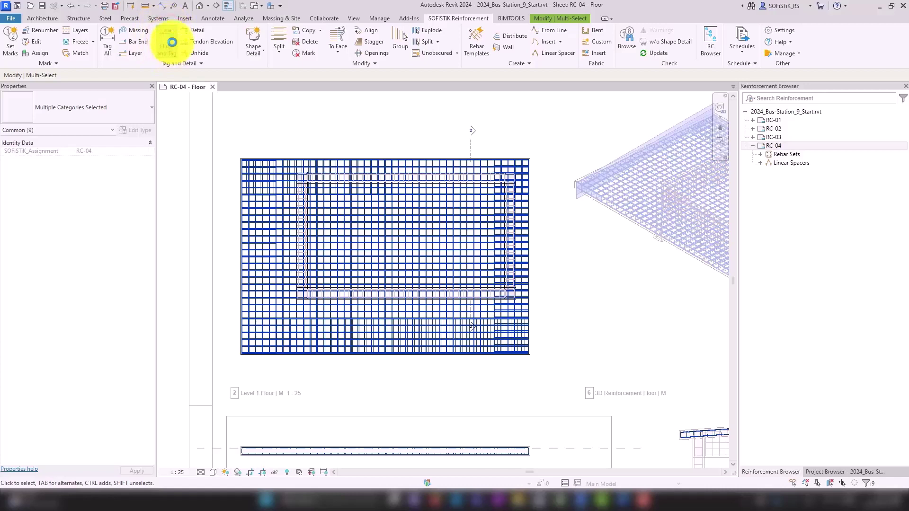
pyautogui.click(214, 223)
pyautogui.scroll(1, 311, 235)
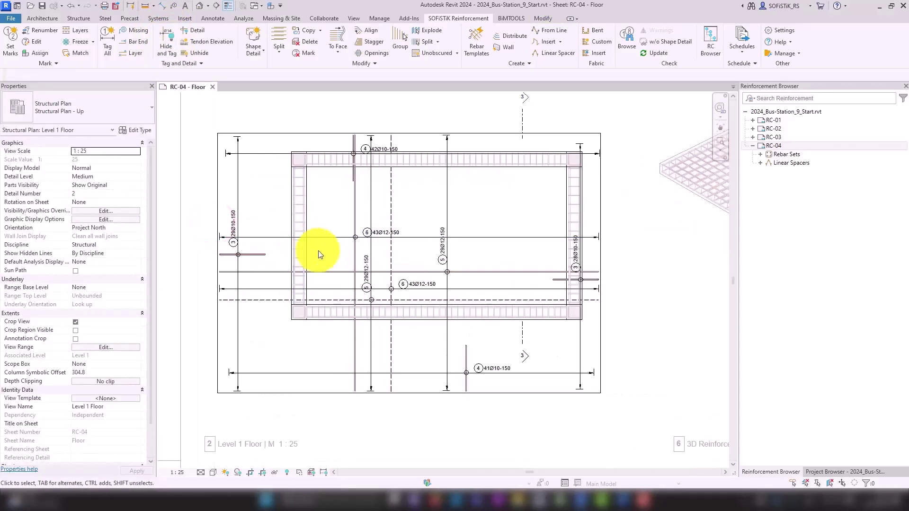
pyautogui.scroll(1, 310, 240)
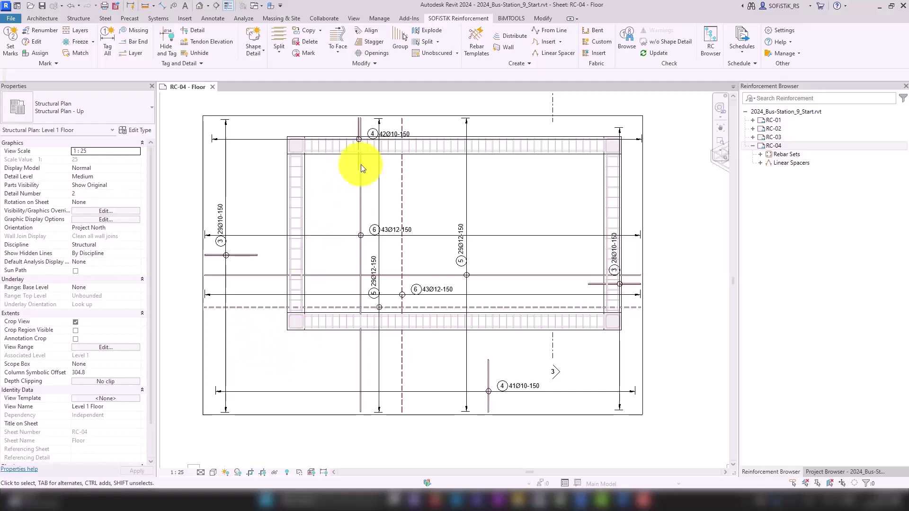
# Move the 42Ø10-150 tag for rebar set 4 further right.
pyautogui.scroll(2, 370, 107)
pyautogui.scroll(1, 370, 106)
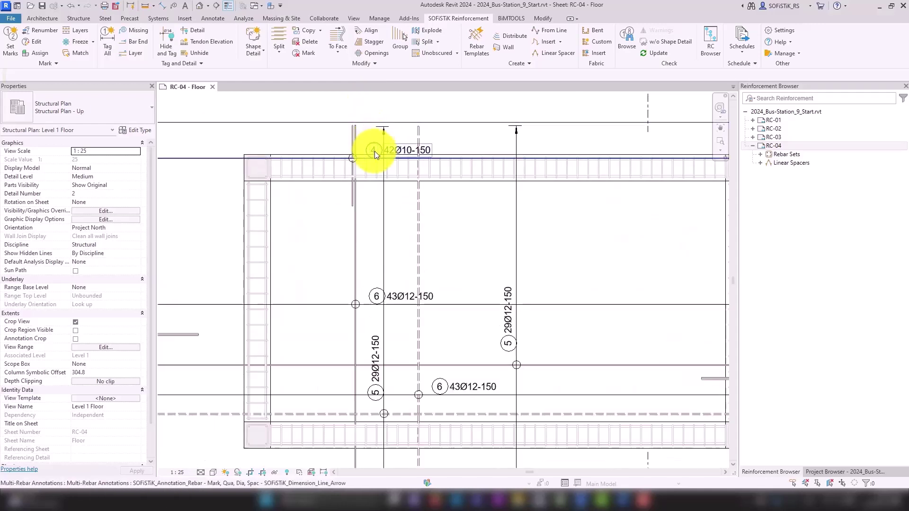
pyautogui.click(374, 150)
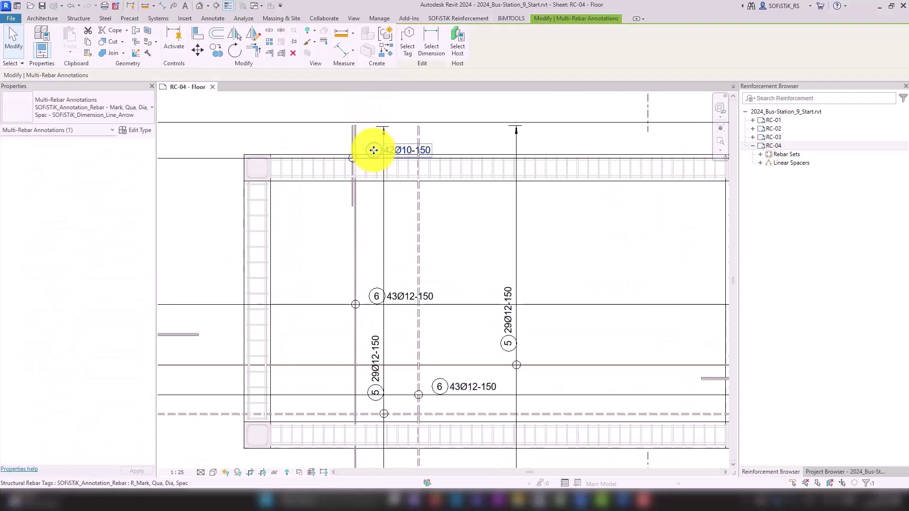
pyautogui.click(373, 150)
pyautogui.moveTo(398, 160); pyautogui.dragTo(608, 157)
pyautogui.click(614, 210)
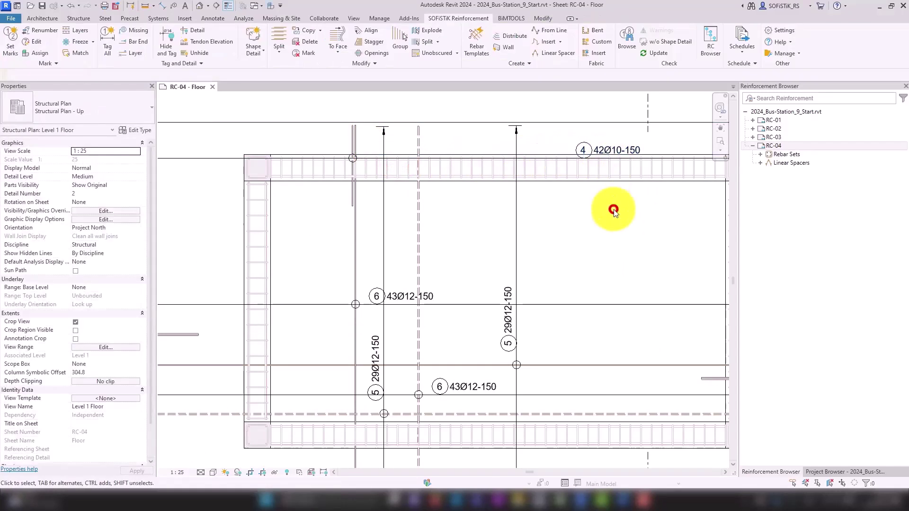
# Drag the 42Ø10-150 annotation and its dimension line down below the top beam.
pyautogui.scroll(-1, 501, 191)
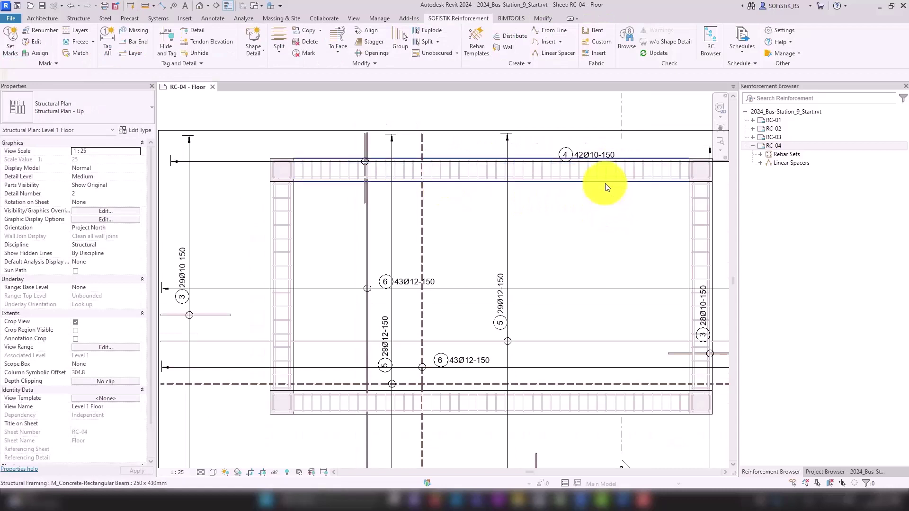
pyautogui.click(580, 159)
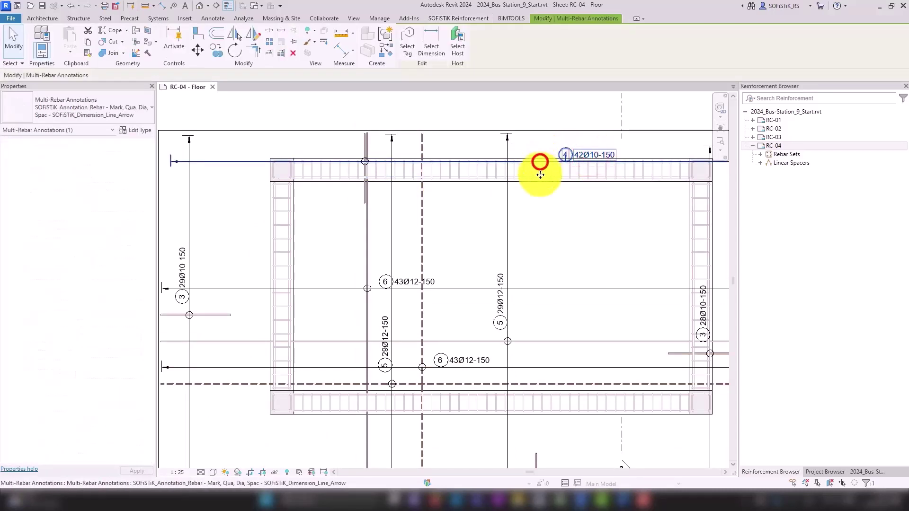
pyautogui.moveTo(540, 174); pyautogui.dragTo(540, 196)
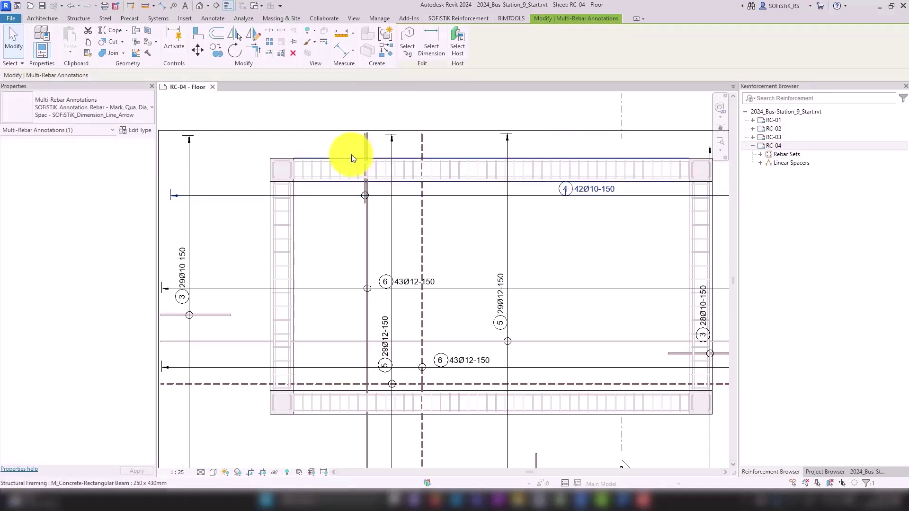
pyautogui.scroll(3, 351, 154)
pyautogui.scroll(2, 351, 154)
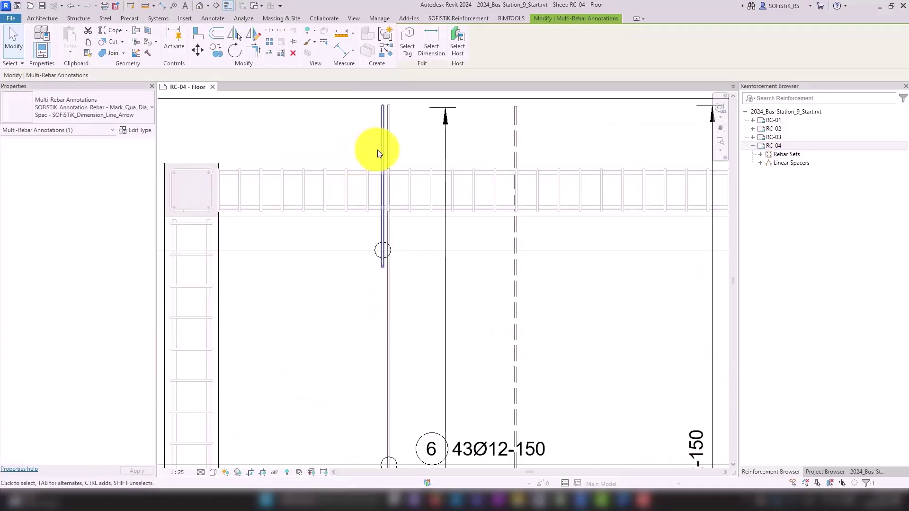
# Switch rebar set 4's displayed bar from the left end to one near the beam's middle.
pyautogui.click(256, 182)
pyautogui.scroll(-5, 274, 177)
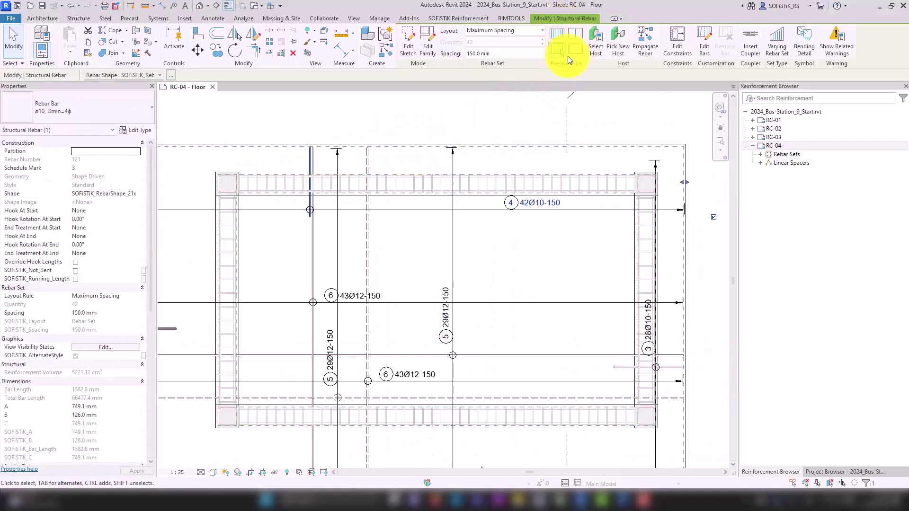
pyautogui.click(558, 47)
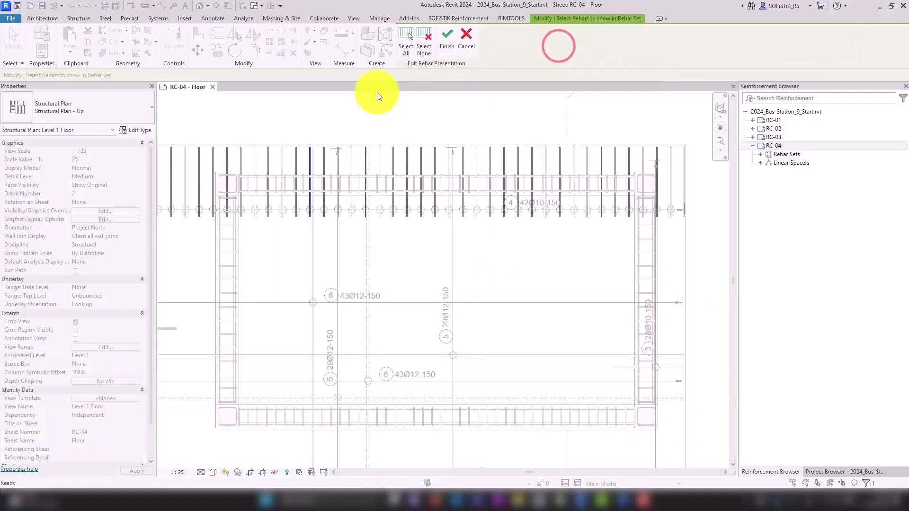
pyautogui.click(308, 158)
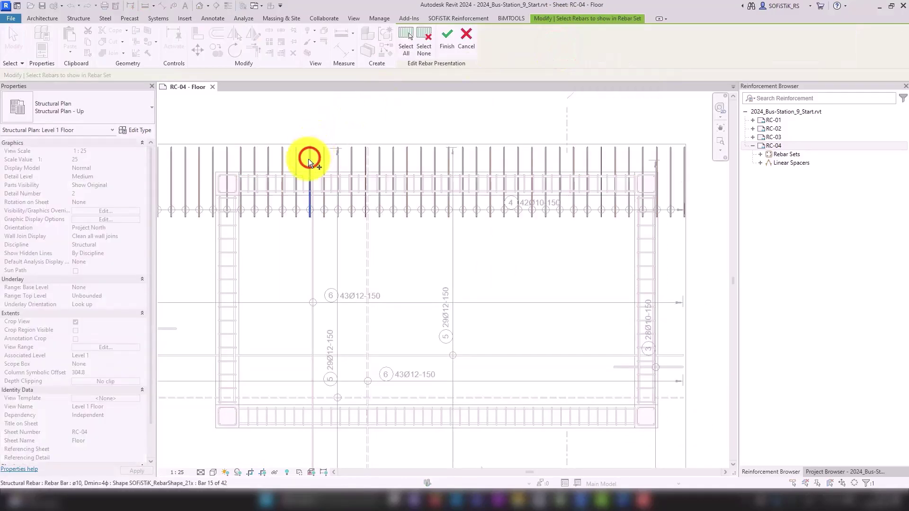
pyautogui.click(490, 163)
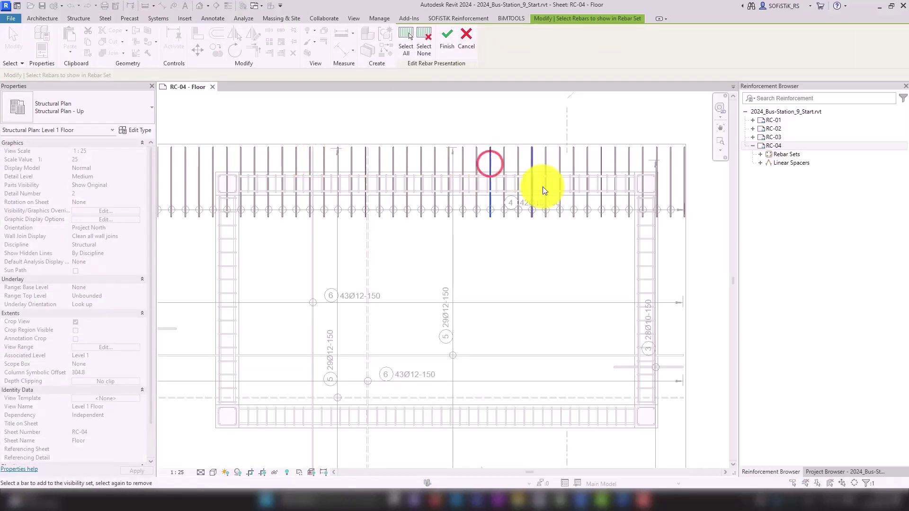
pyautogui.click(445, 35)
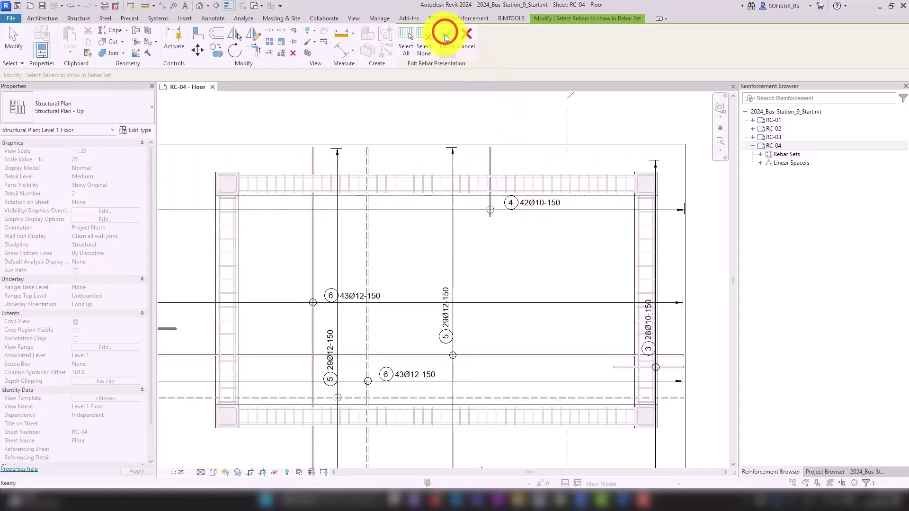
pyautogui.click(529, 252)
pyautogui.scroll(-2, 530, 226)
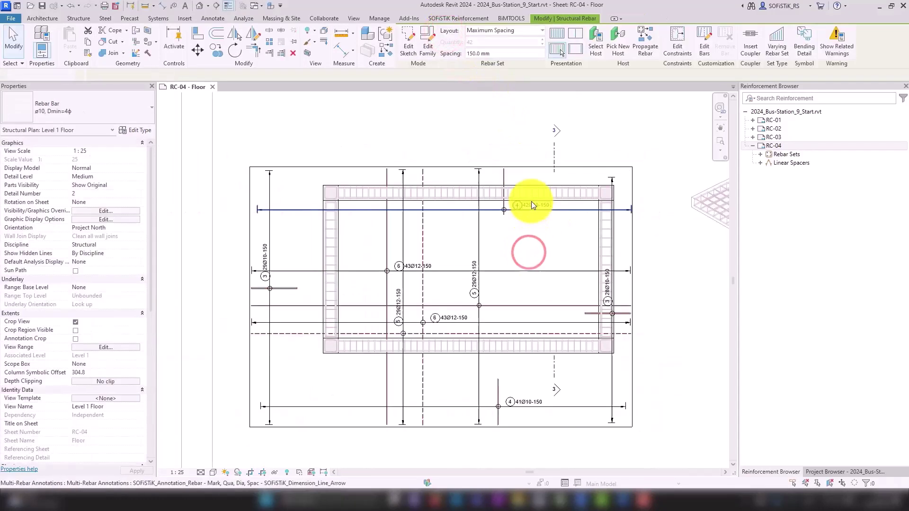
pyautogui.scroll(-2, 571, 265)
pyautogui.scroll(1, 571, 266)
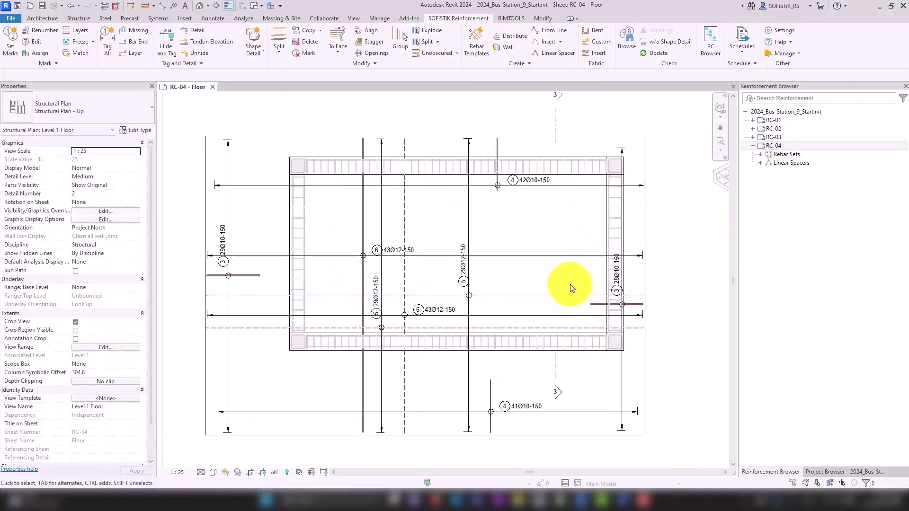
# Choose sheet RC-04 for bending schedule export with separate schedules per Layer.
pyautogui.click(740, 34)
pyautogui.click(178, 55)
pyautogui.moveTo(218, 69); pyautogui.dragTo(372, 113)
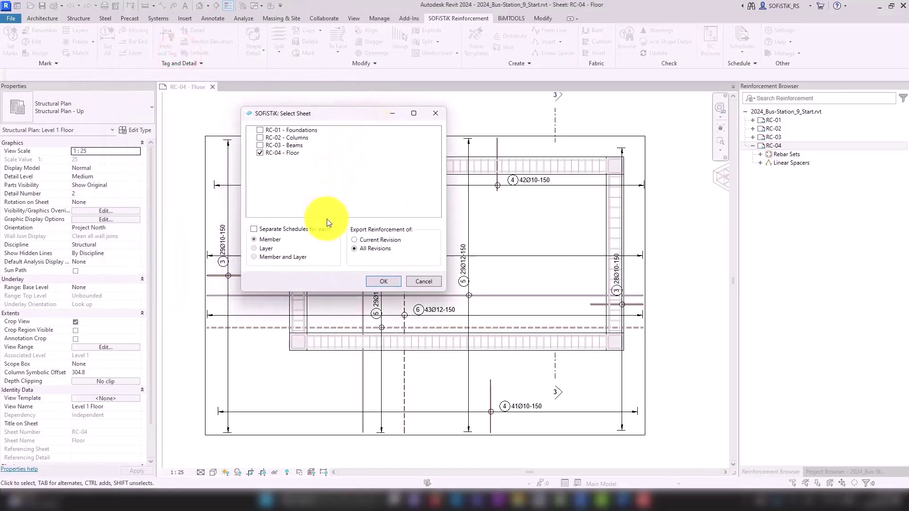
pyautogui.click(282, 229)
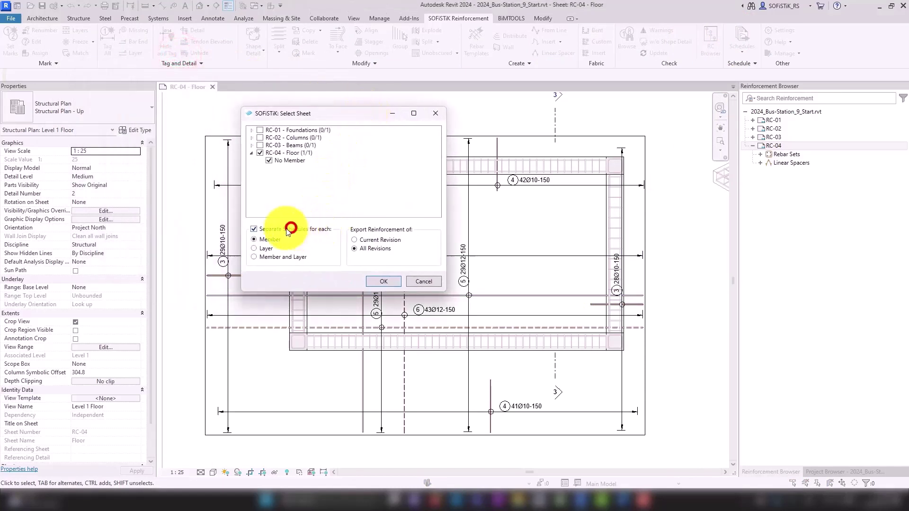
pyautogui.click(265, 249)
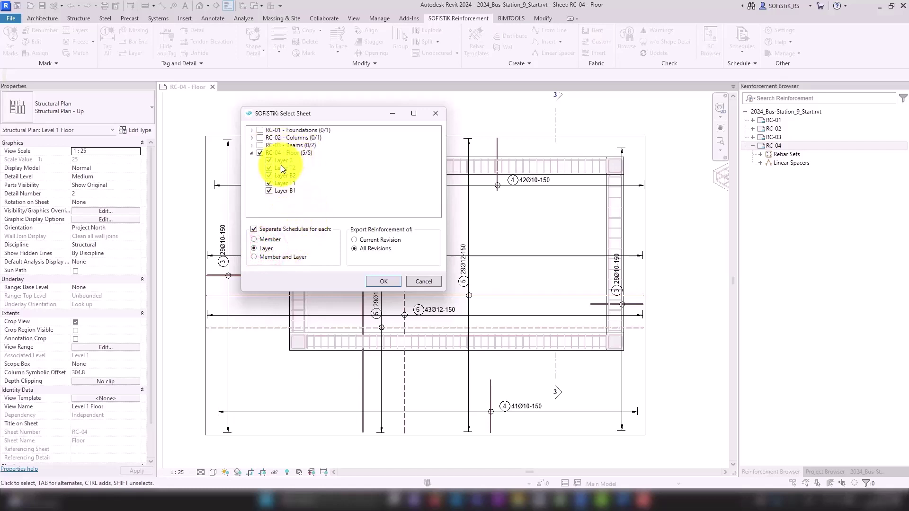
pyautogui.click(426, 283)
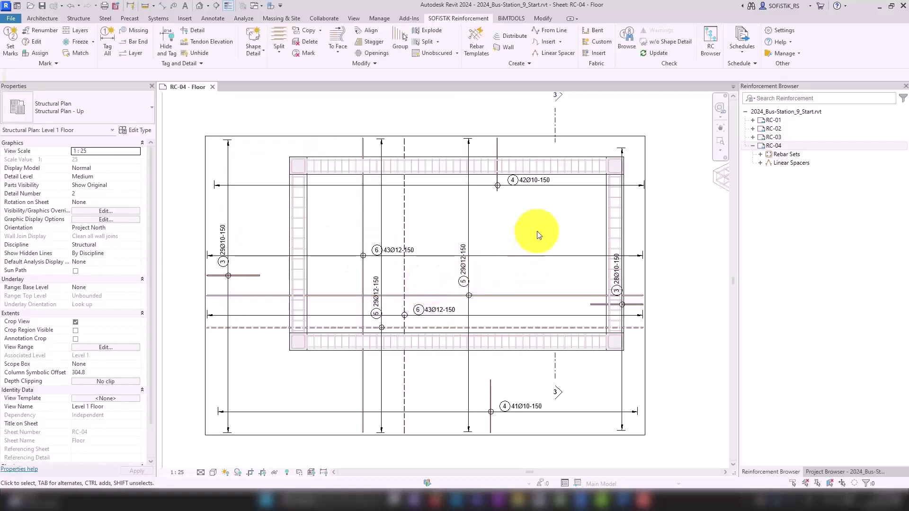
# Create a custom rebar schedule with layers T1 and T2 excluded.
pyautogui.click(739, 56)
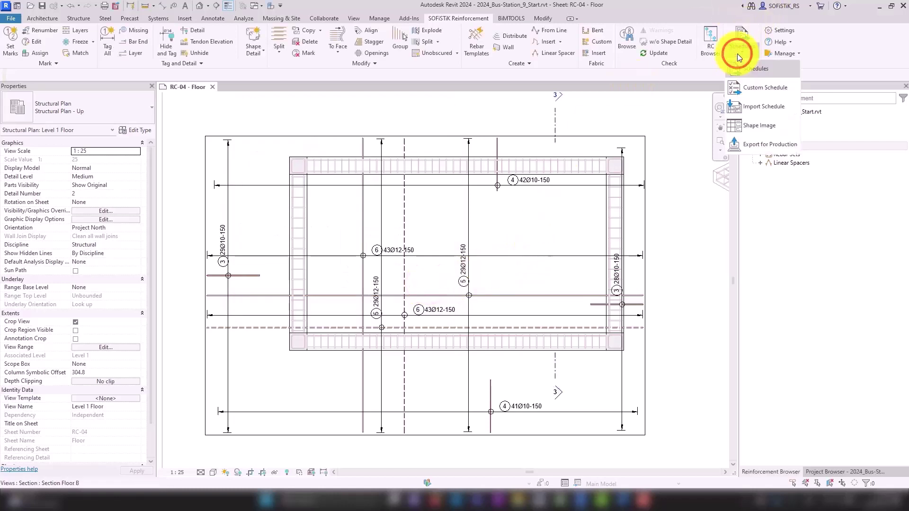
pyautogui.click(756, 87)
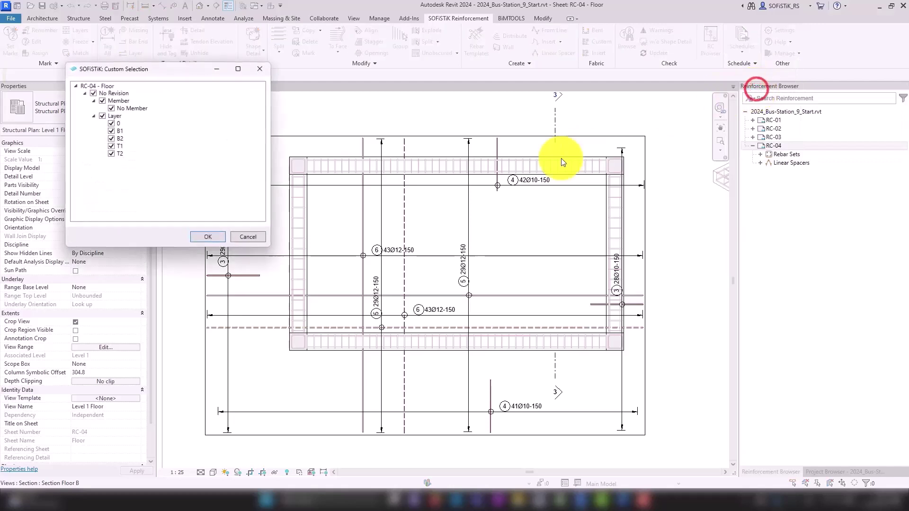
pyautogui.moveTo(182, 72); pyautogui.dragTo(339, 110)
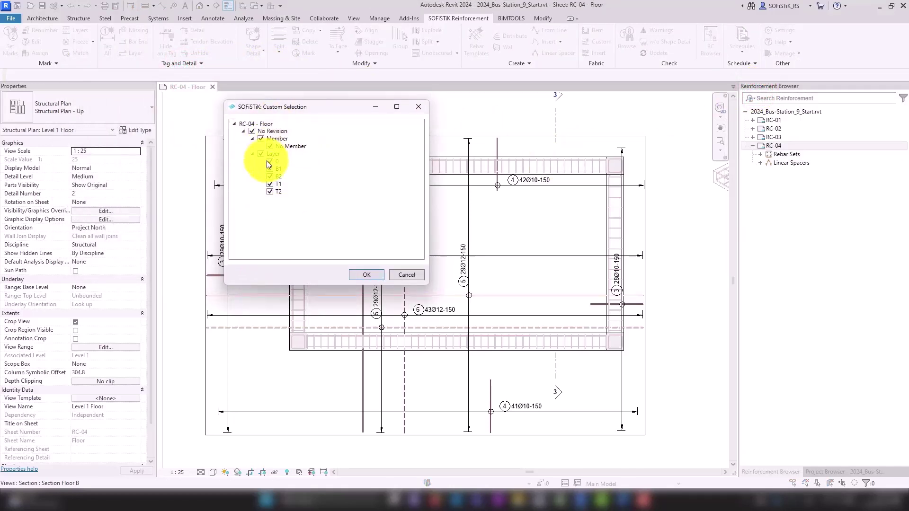
pyautogui.click(270, 191)
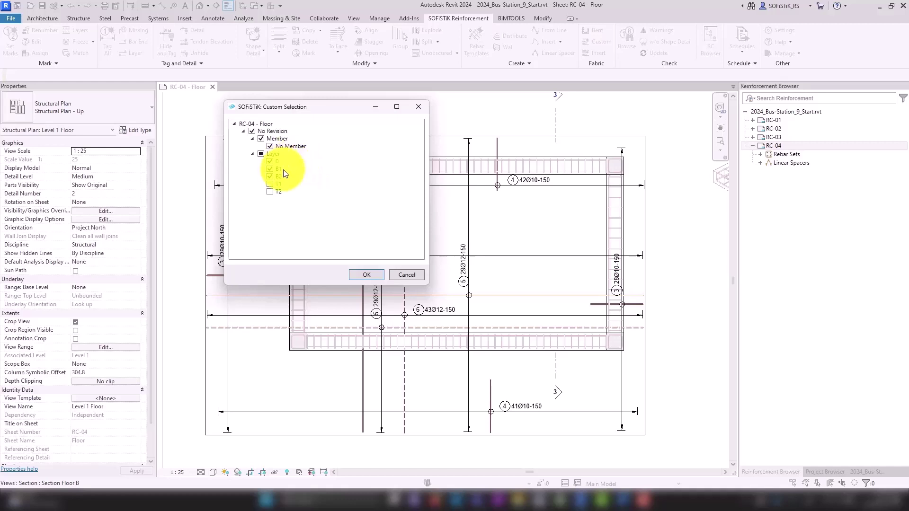
pyautogui.click(361, 274)
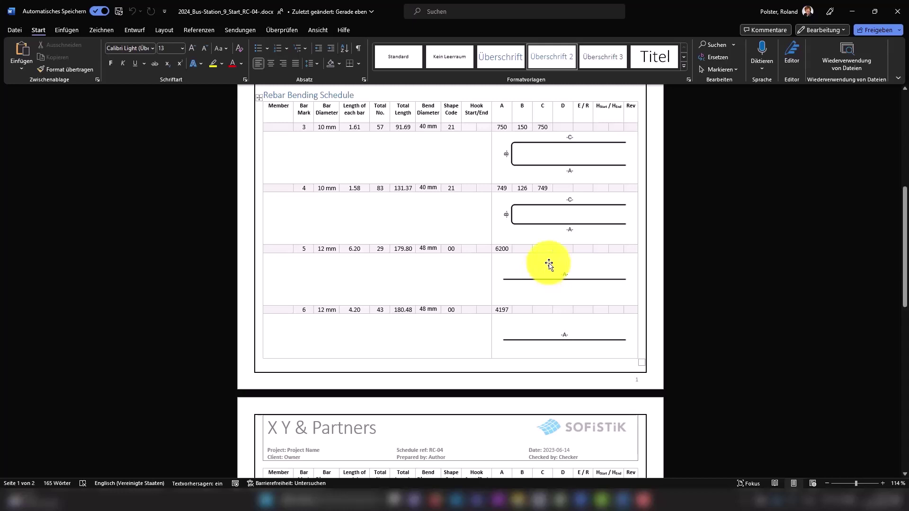
# Review the Word bending schedule for bar marks 3–6, then return to Revit.
pyautogui.scroll(1, 537, 268)
pyautogui.scroll(2, 537, 268)
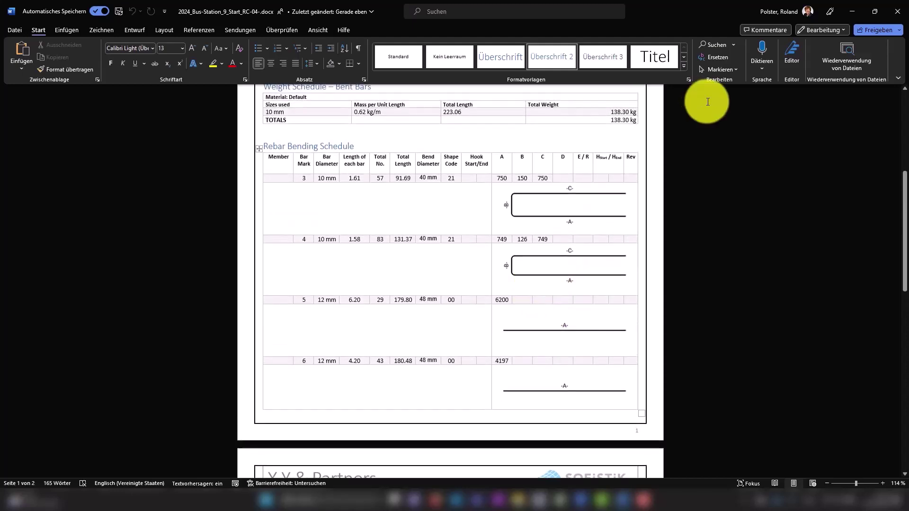
pyautogui.click(850, 13)
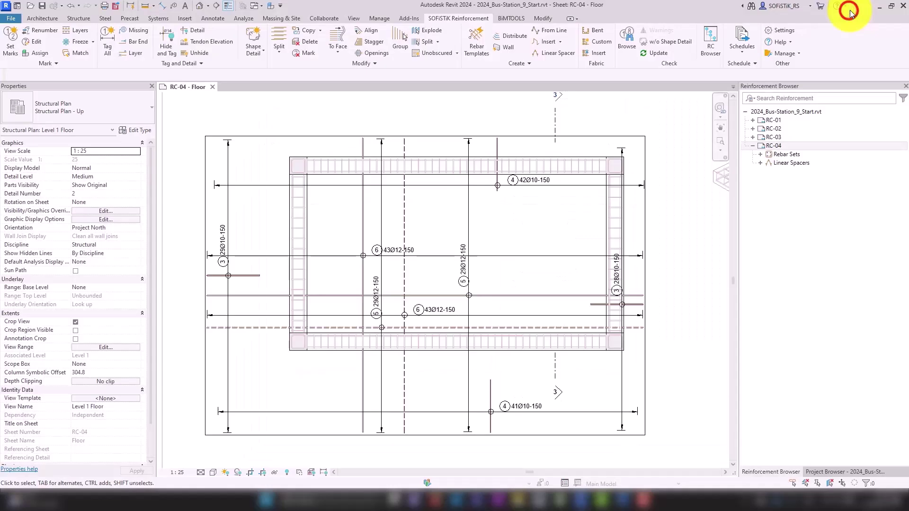
# Activate the Detail Floor 0 viewport on RC-04 and Tag All its slab reinforcement.
pyautogui.click(720, 139)
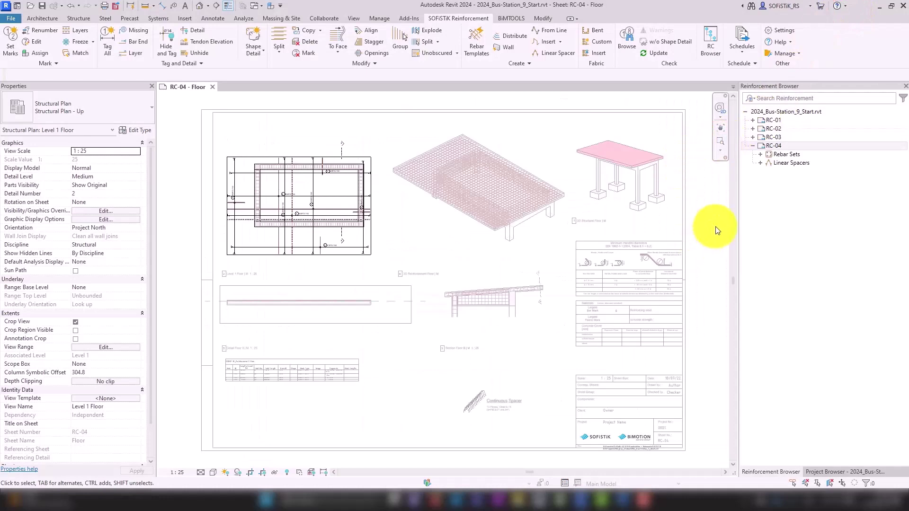
pyautogui.doubleClick(686, 217)
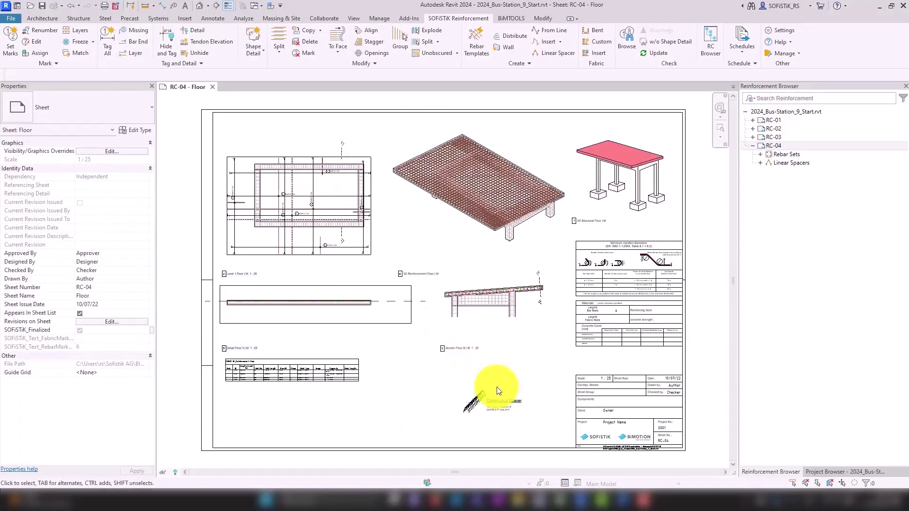
pyautogui.doubleClick(354, 314)
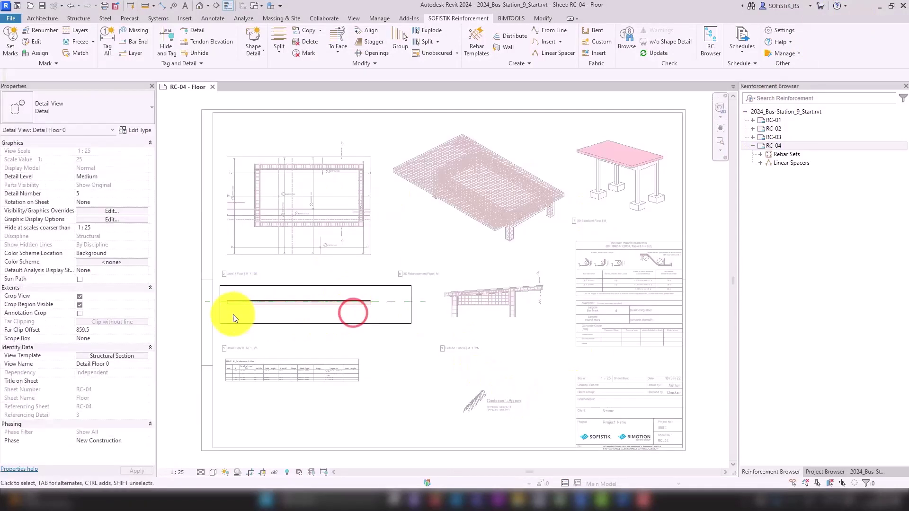
pyautogui.scroll(2, 233, 314)
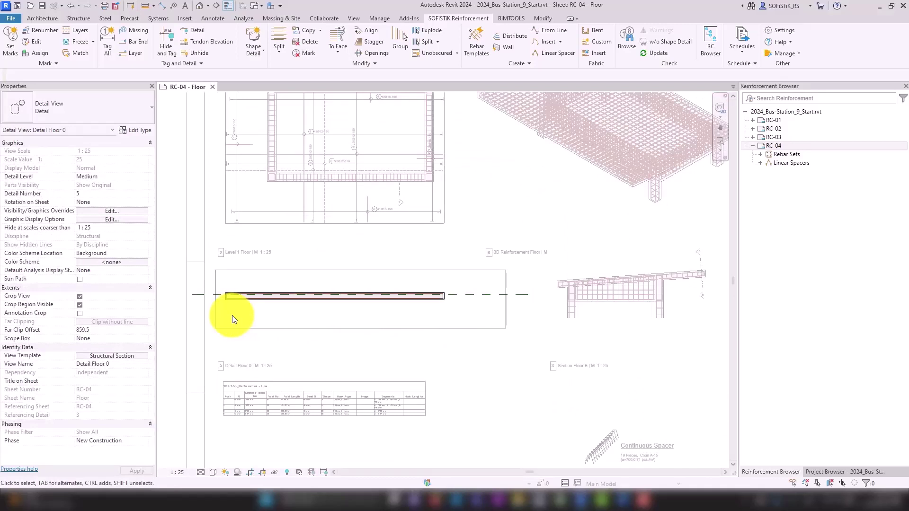
pyautogui.click(108, 36)
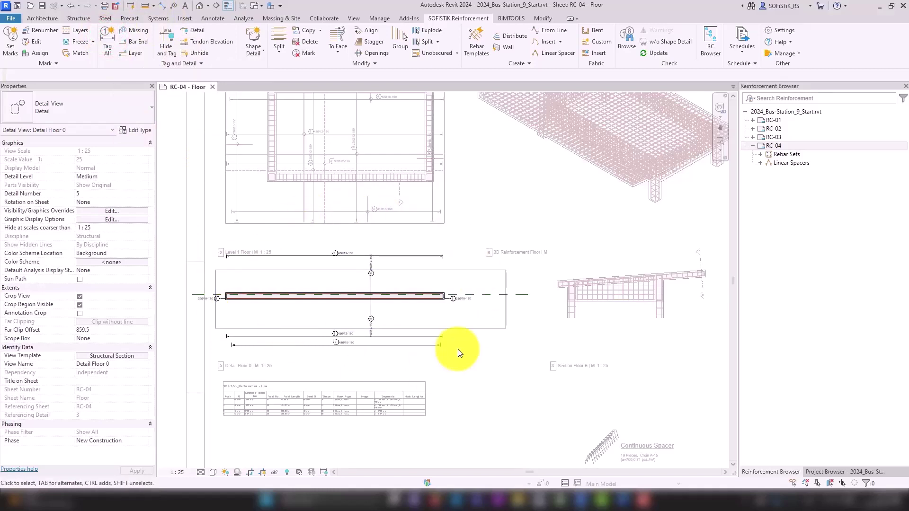
pyautogui.click(782, 31)
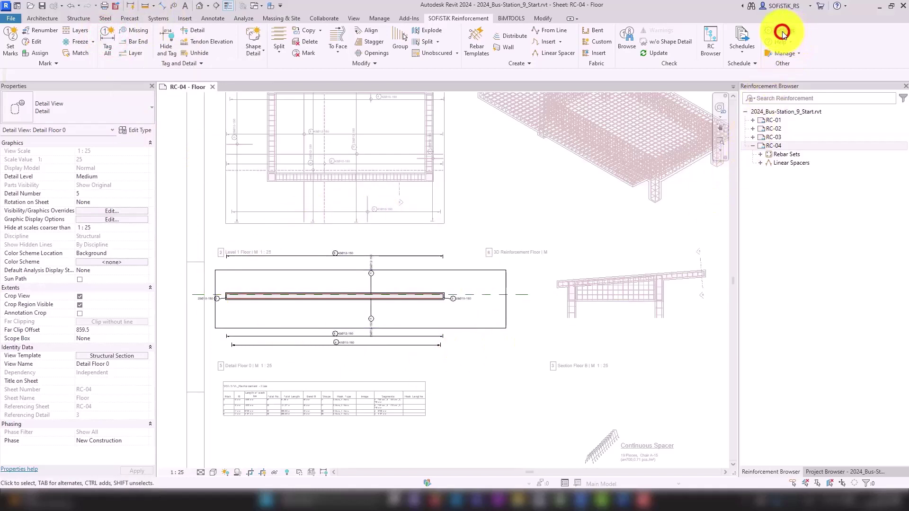
pyautogui.click(355, 132)
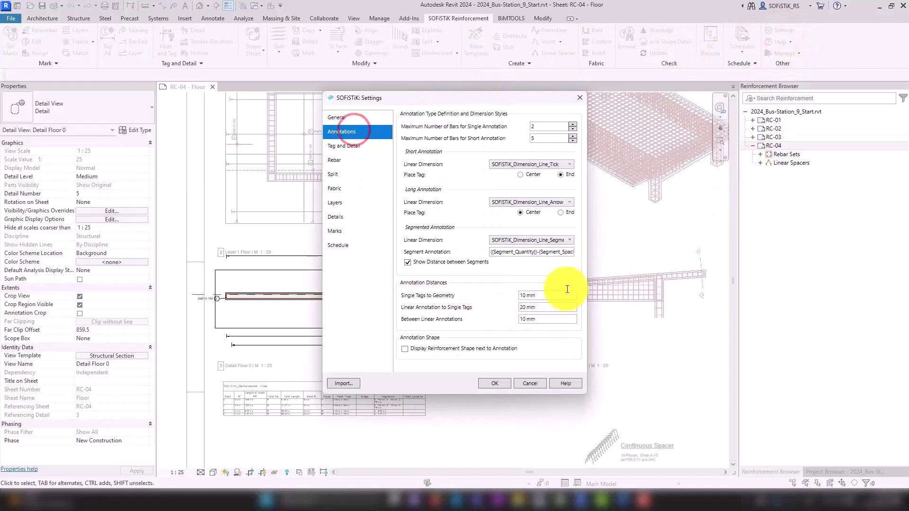
pyautogui.click(337, 159)
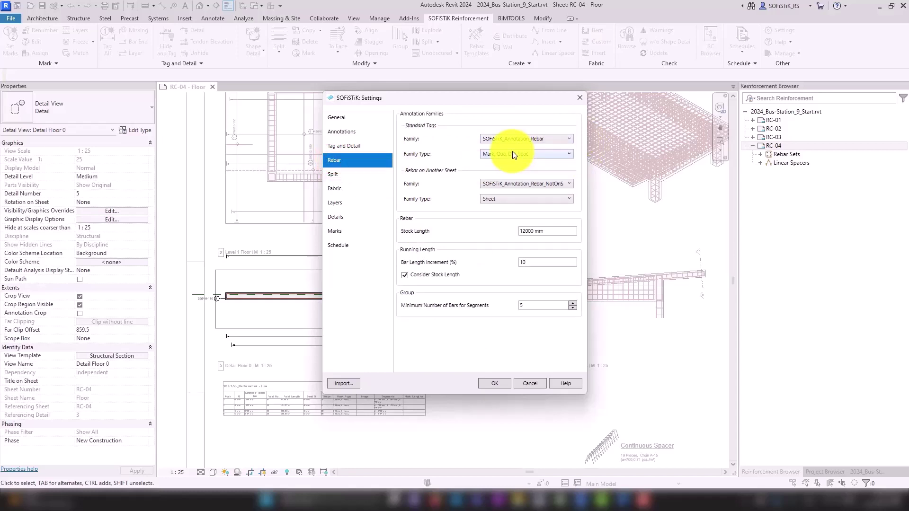
pyautogui.click(493, 154)
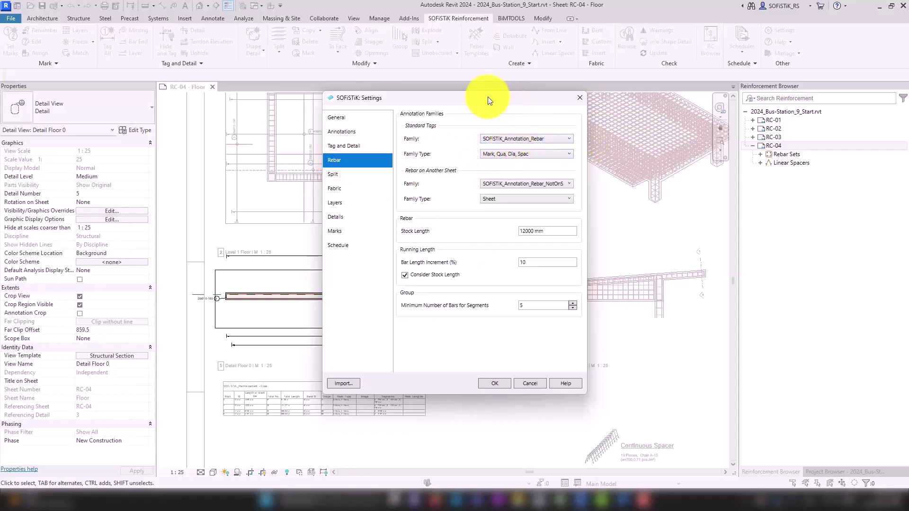
pyautogui.moveTo(468, 98); pyautogui.dragTo(473, 67)
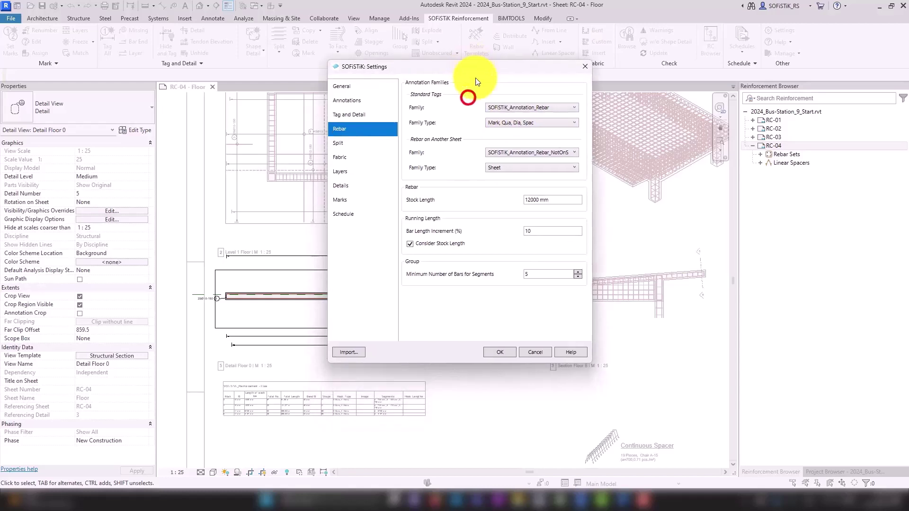
pyautogui.click(498, 354)
# Keep the current settings and return to the whole RC-04 sheet.
pyautogui.click(497, 357)
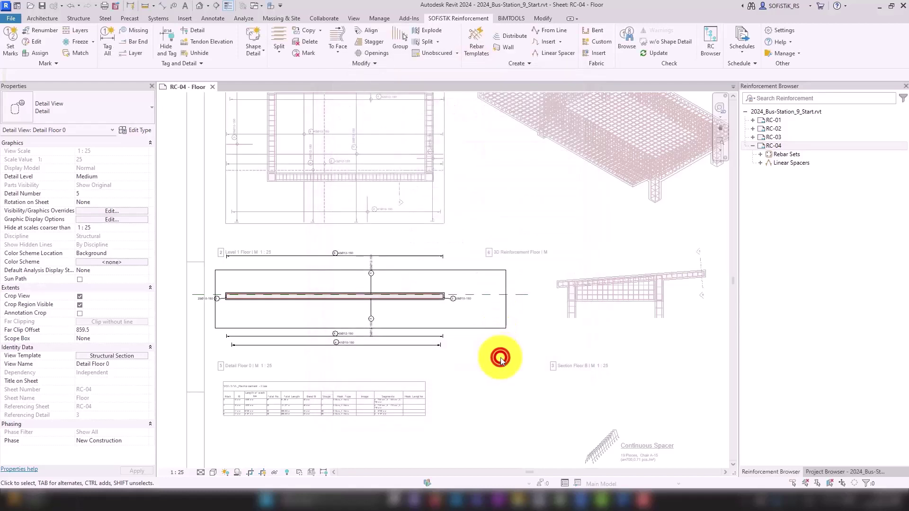
pyautogui.click(721, 128)
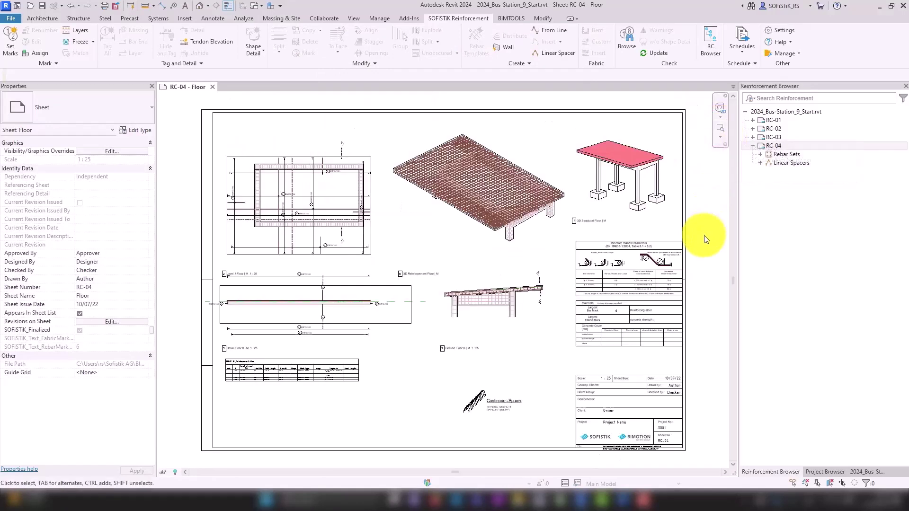